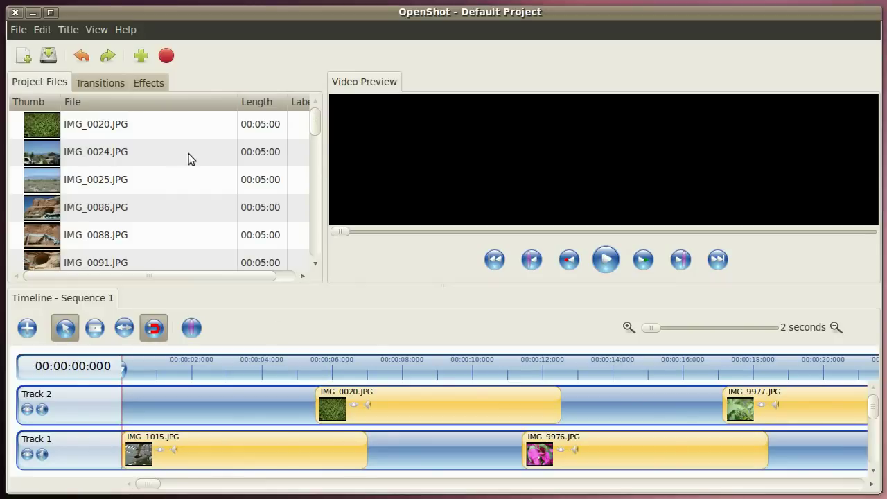
- Shorten IMG_1015 to about 3 seconds and place IMG_0020 from about 2 to 5 seconds
click(128, 329)
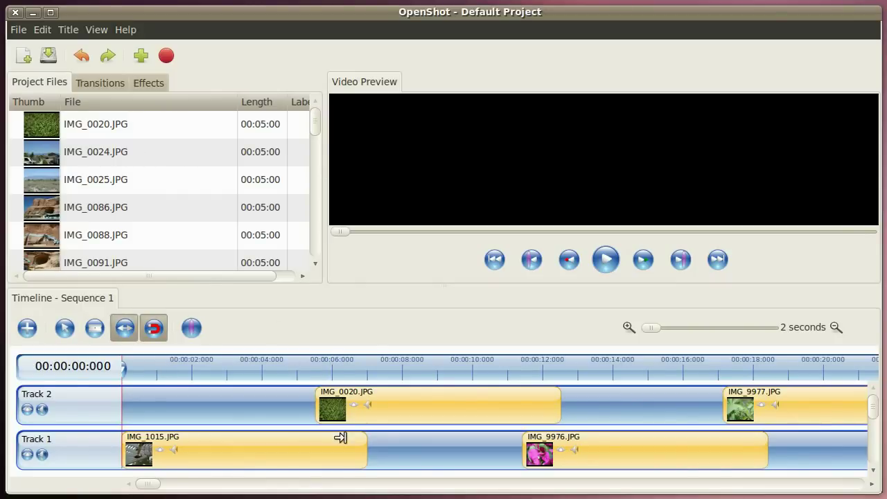
drag(363, 437, 226, 431)
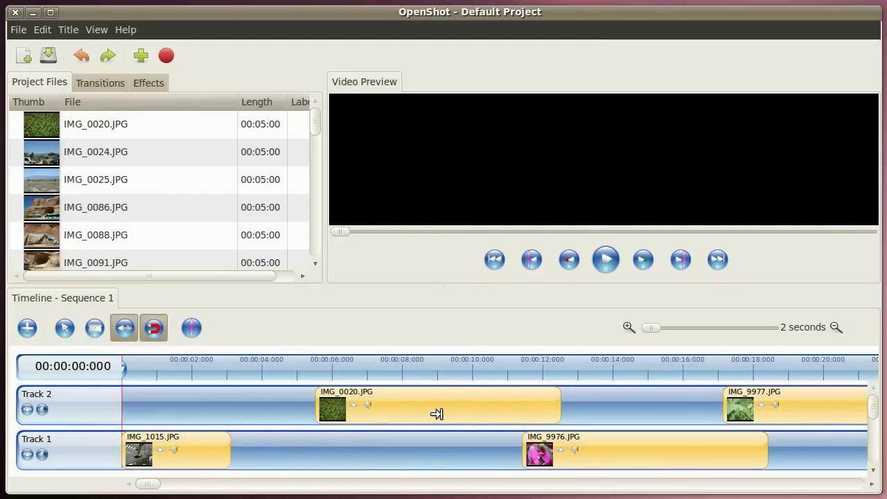
click(65, 328)
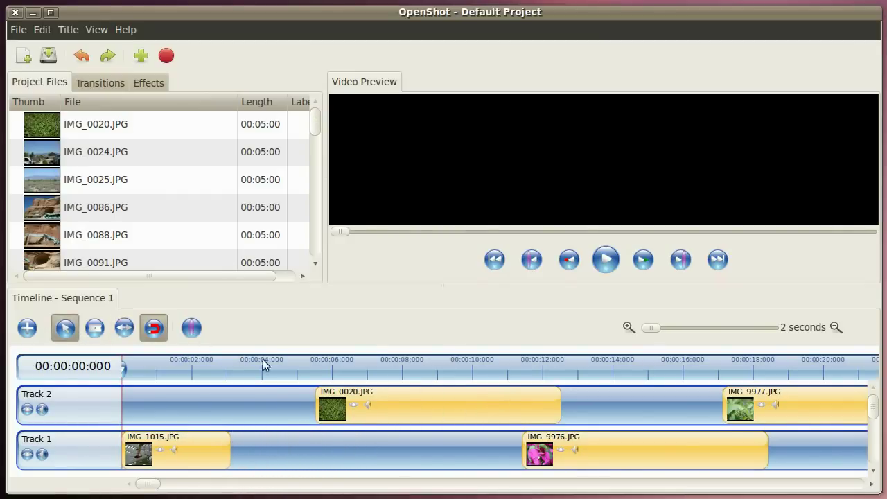
drag(477, 397, 352, 397)
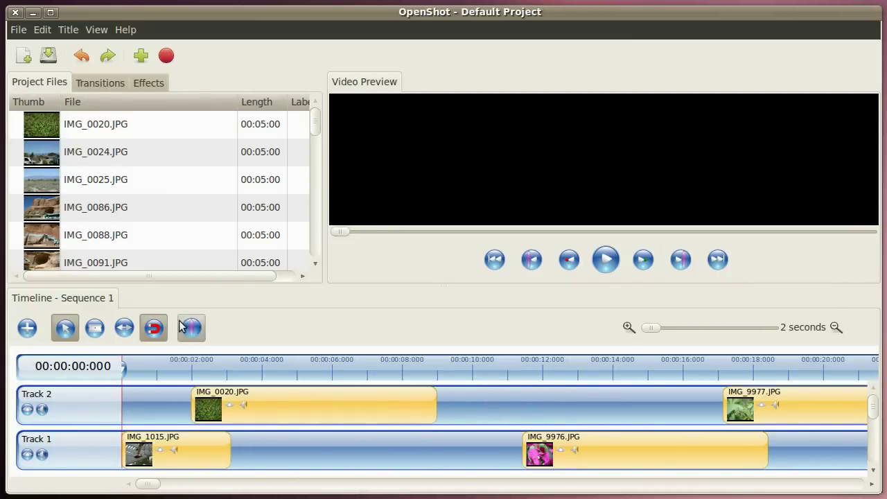
click(131, 328)
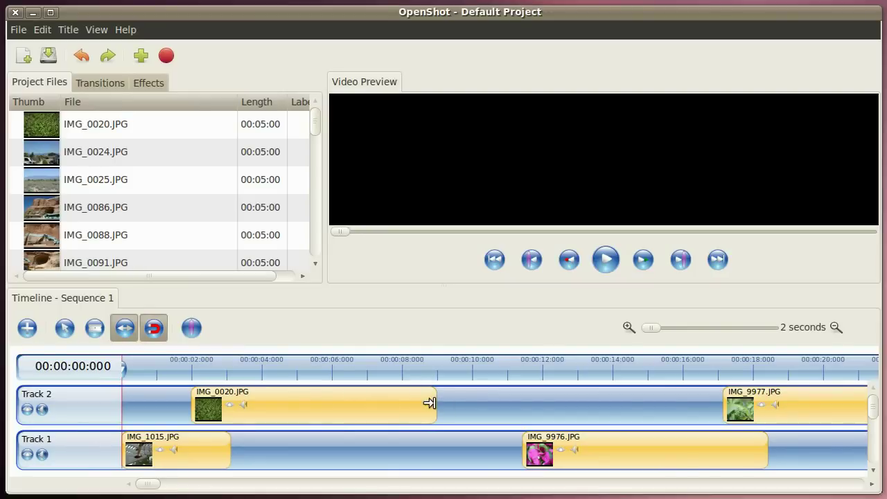
drag(429, 403, 294, 402)
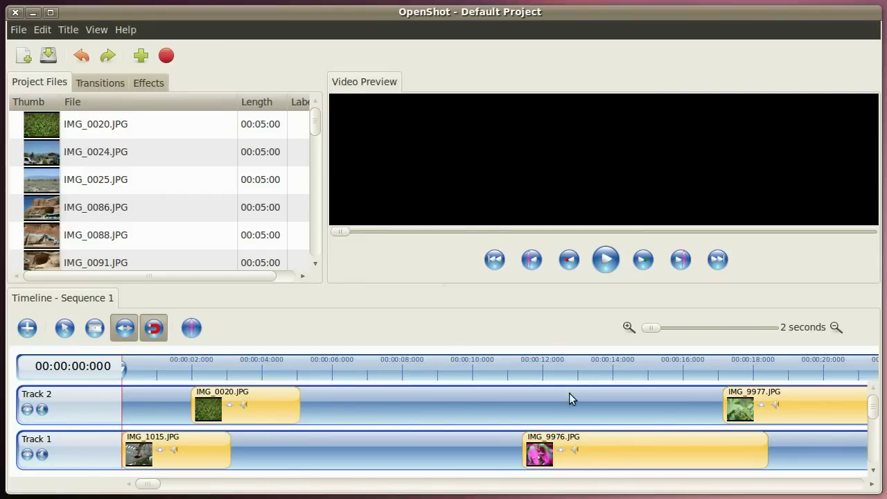
- Place IMG_9976 from about 4 to 7 seconds and start IMG_9977 near 6 seconds
click(65, 329)
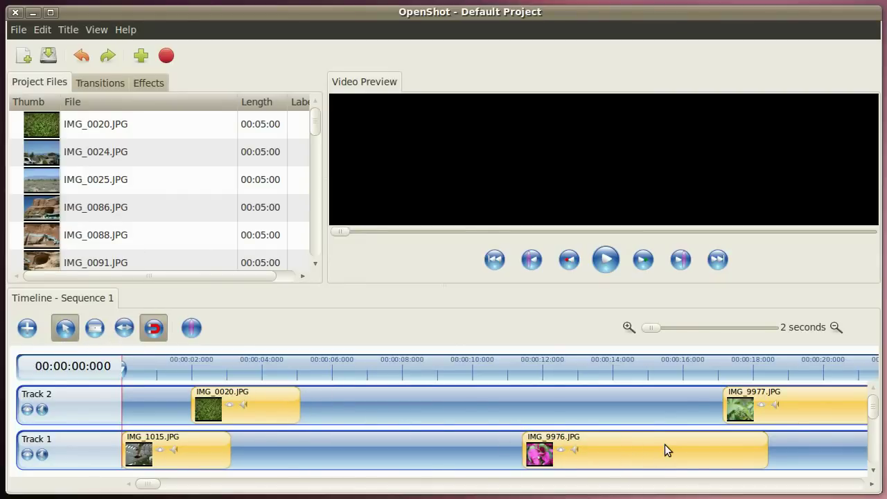
drag(665, 447, 402, 449)
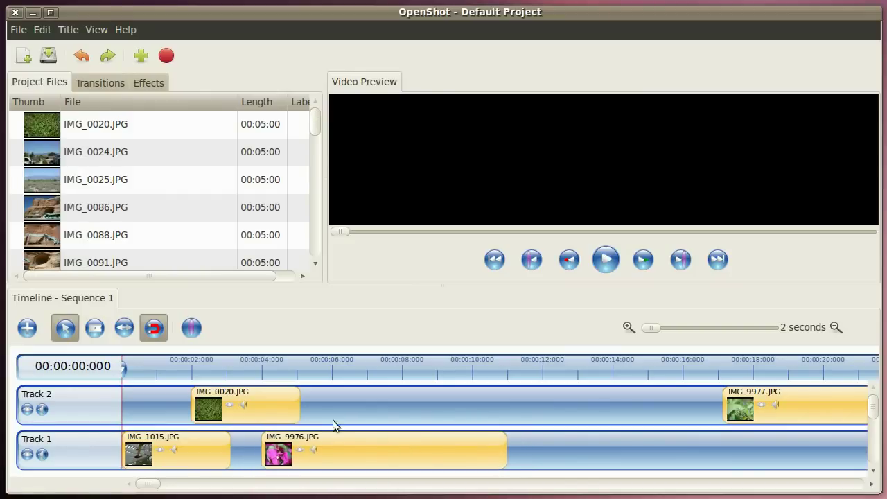
click(124, 328)
drag(495, 449, 363, 451)
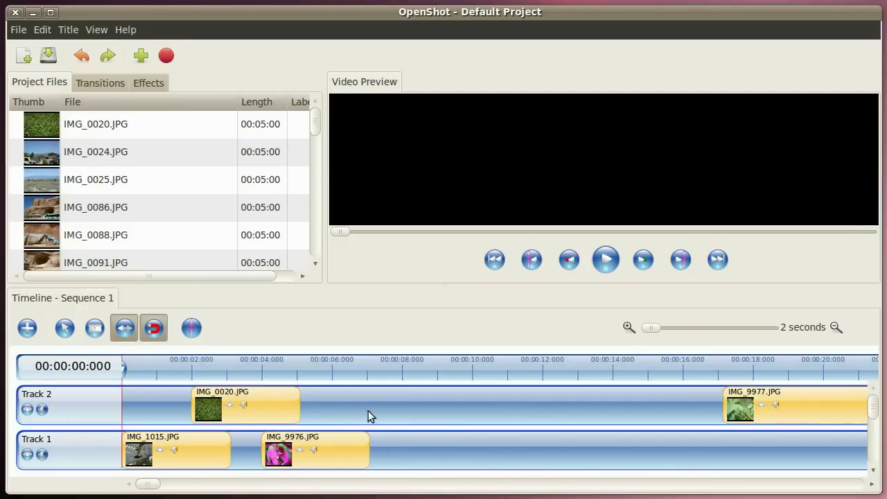
click(64, 328)
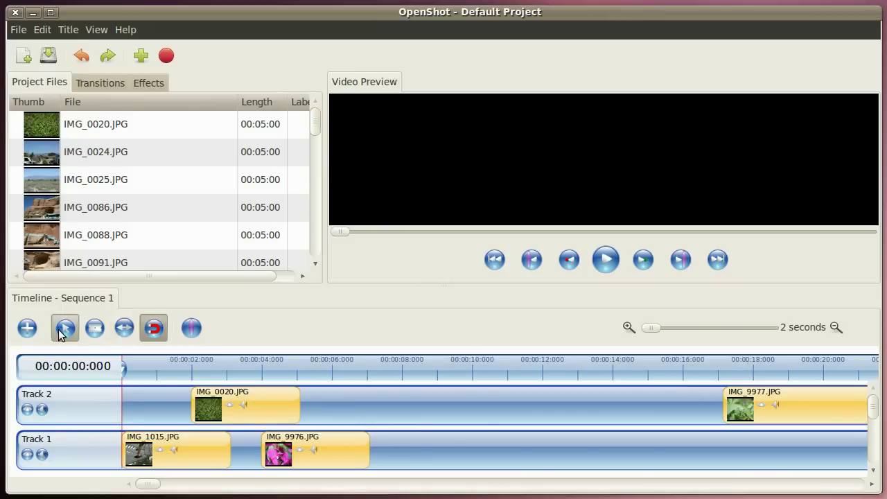
drag(778, 396, 417, 401)
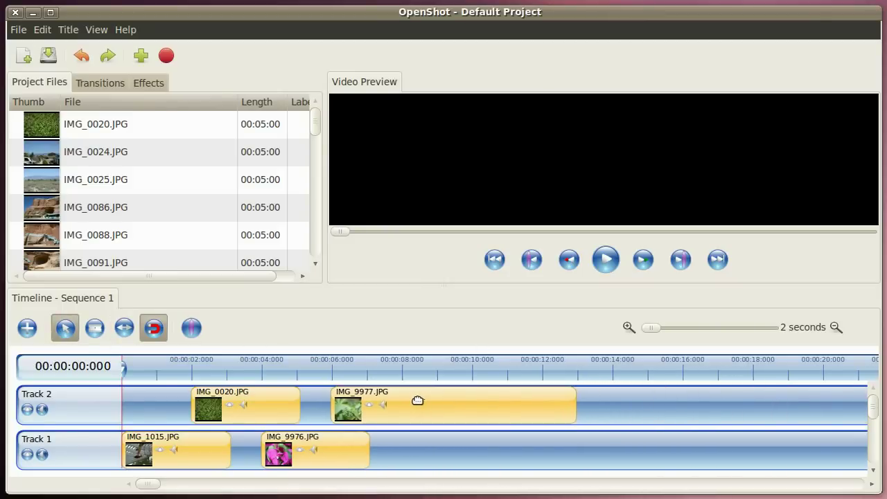
- Trim IMG_9977 to about 3 seconds long
click(124, 328)
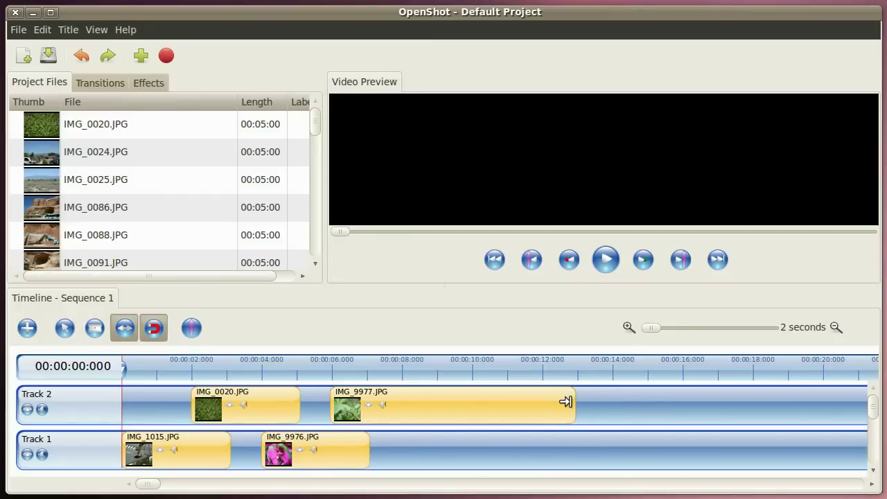
drag(566, 402, 432, 391)
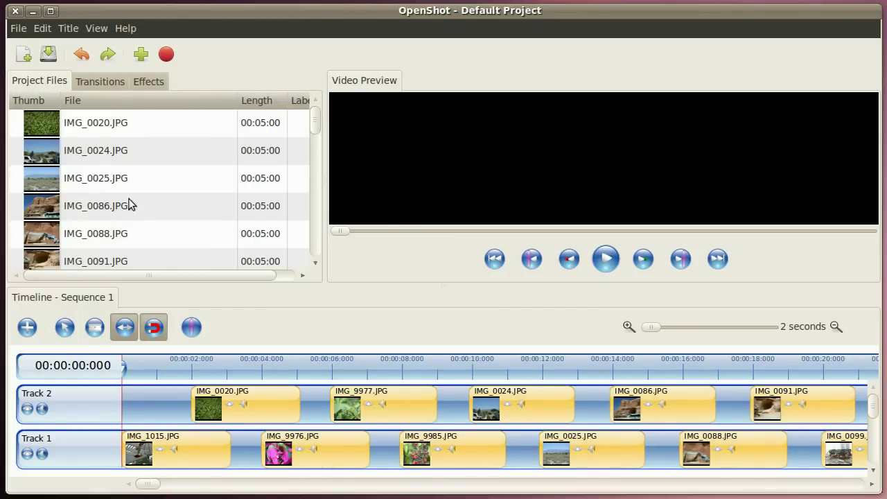
- Add a Dissolve transition at 2 seconds, shortened to cover only the first clip overlap
click(104, 81)
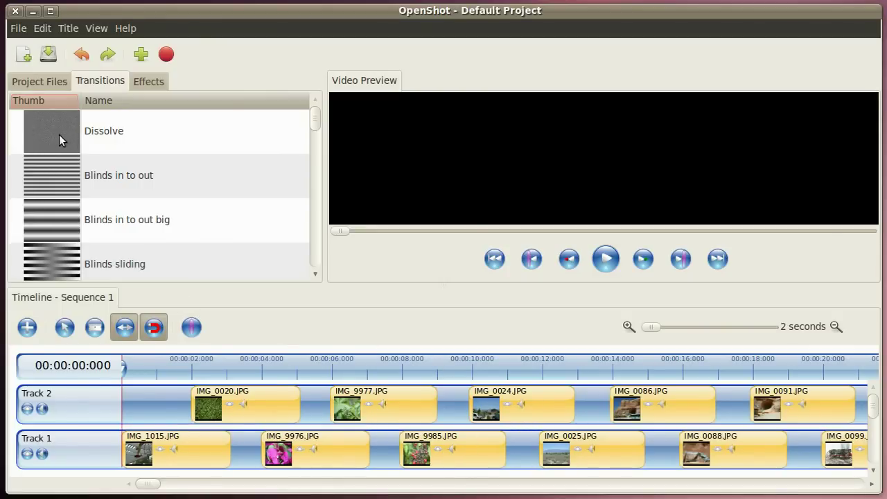
drag(59, 134, 218, 428)
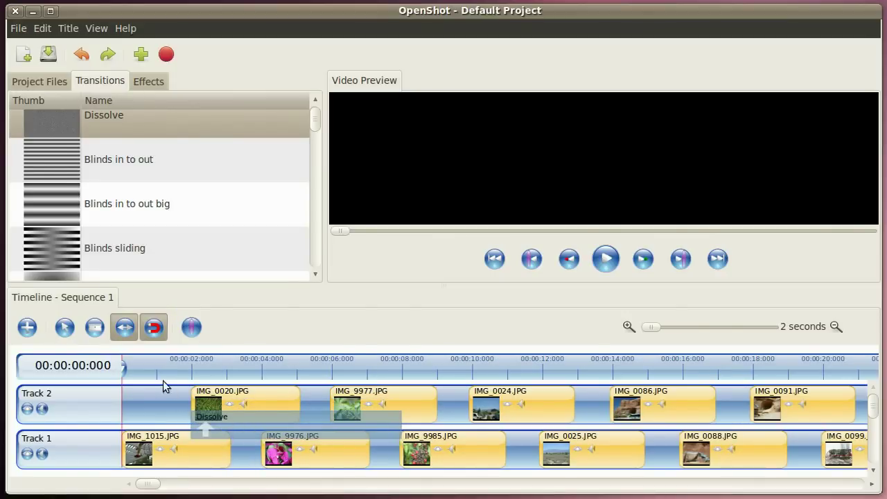
click(64, 327)
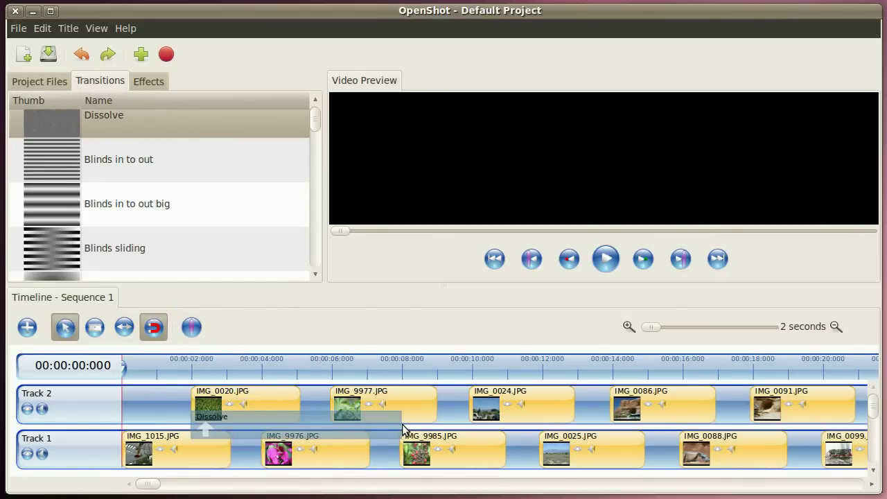
mouse_move(400, 424)
mouse_down()
mouse_move(372, 423)
mouse_move(400, 425)
mouse_up()
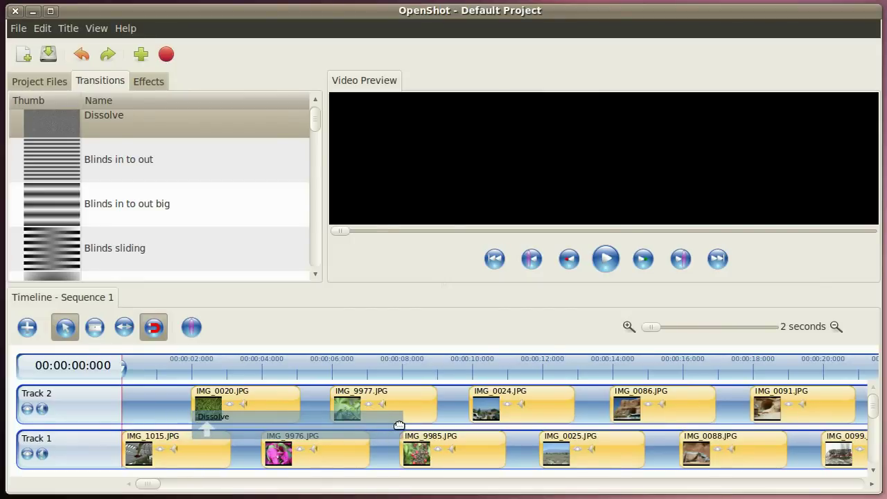
click(124, 327)
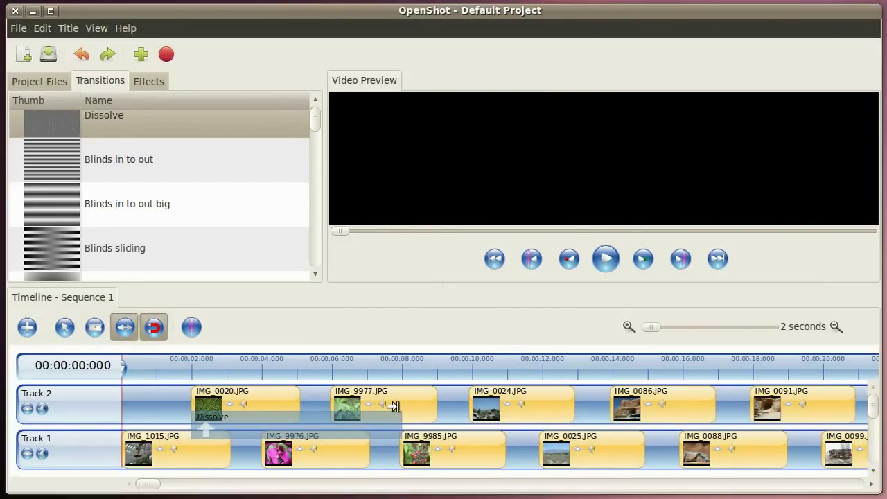
drag(401, 423, 226, 423)
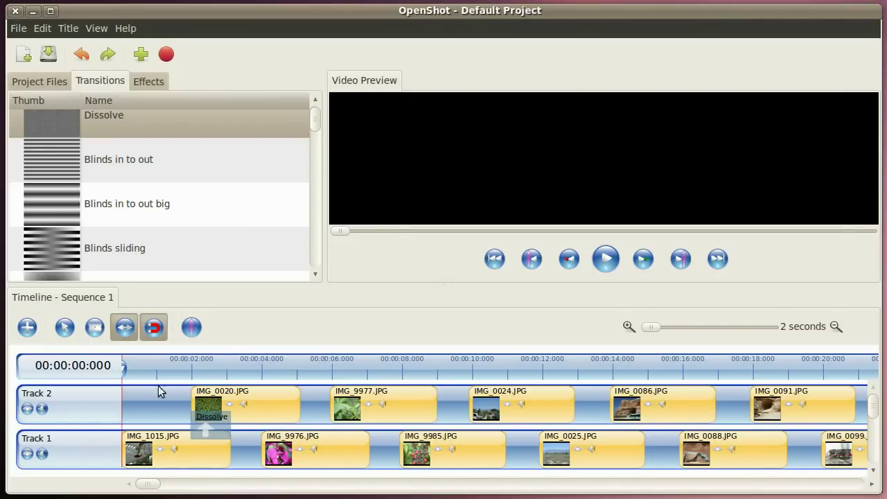
- Add a Blinds in to out transition over the second overlap, shortened to fit it
click(64, 329)
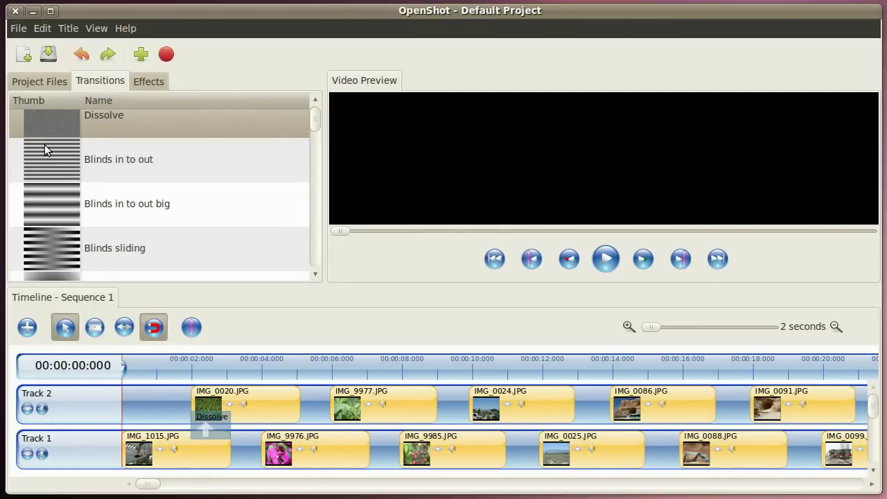
drag(53, 158, 290, 425)
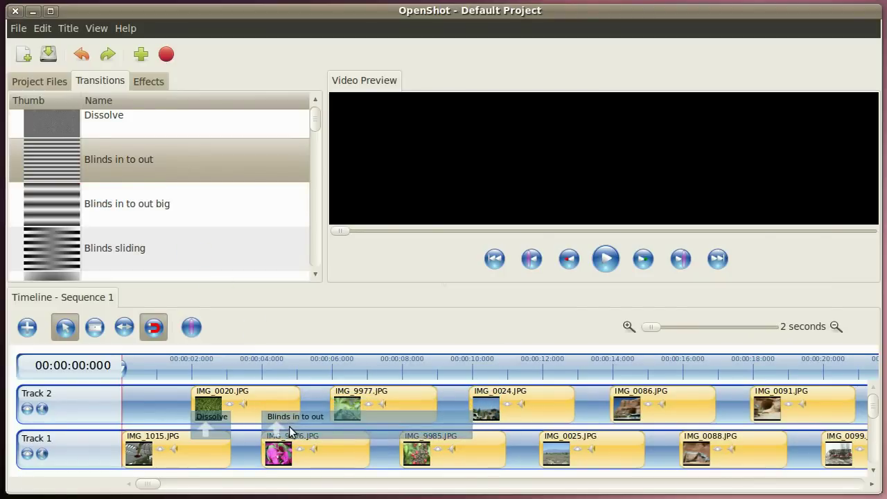
click(126, 330)
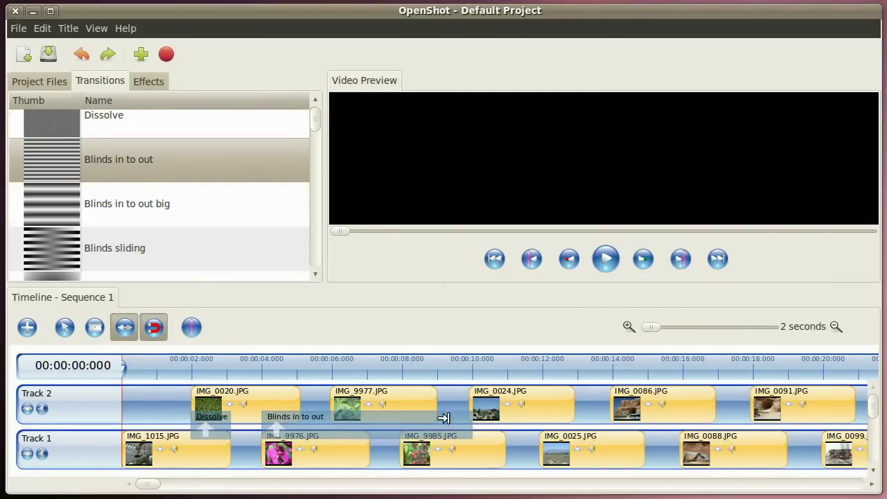
drag(460, 422, 293, 426)
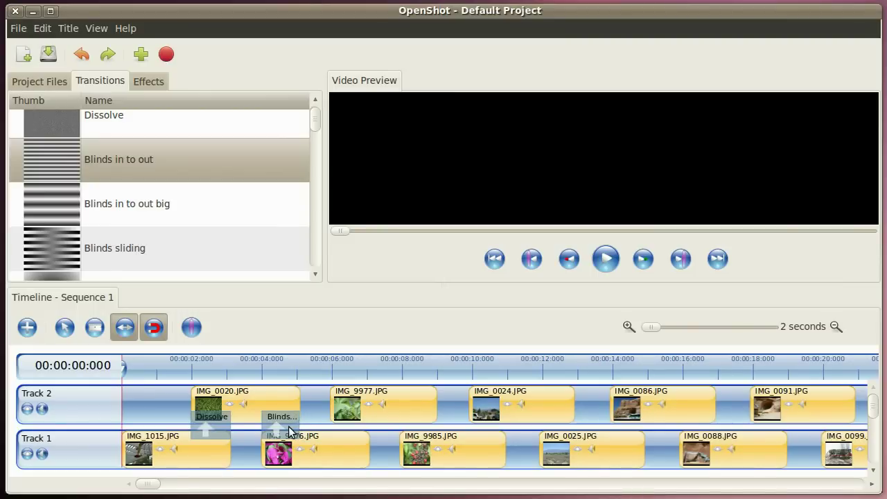
- Switch the direction of the Blinds in to out transition
right_click(290, 431)
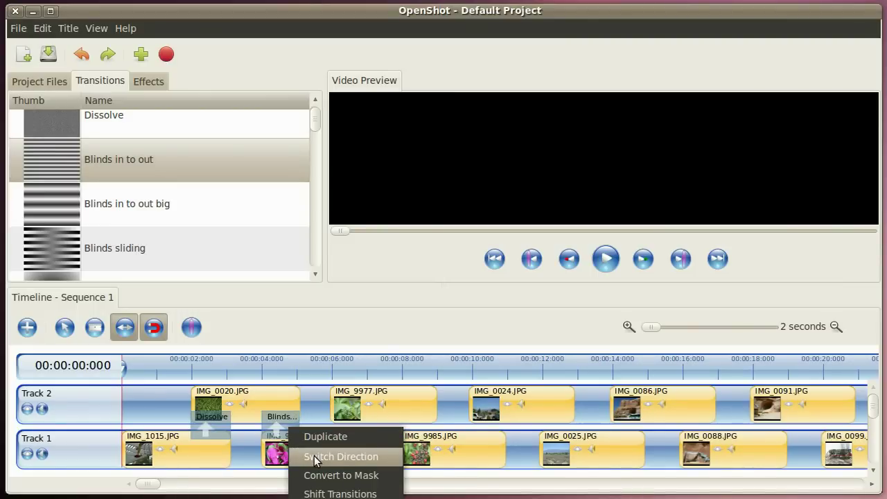
click(314, 455)
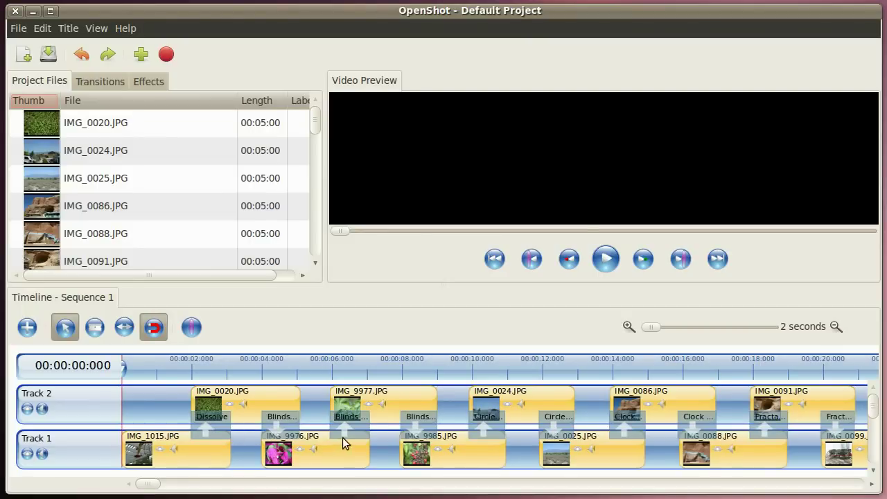
- Move the playhead just past zero to show the hummingbird opening frame in the preview
drag(153, 484, 128, 485)
drag(126, 371, 119, 417)
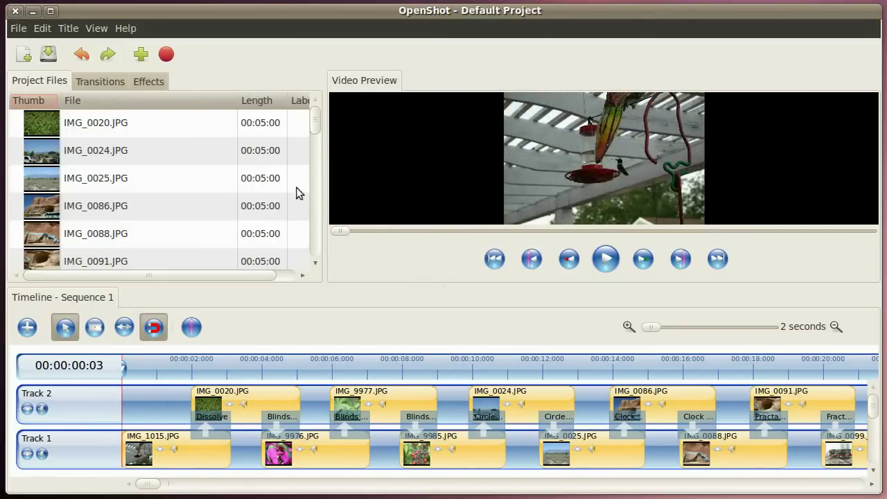
- Import morning-workout.mp3 from the Royalty Free Music folder, with files sorted smallest first by size
click(139, 55)
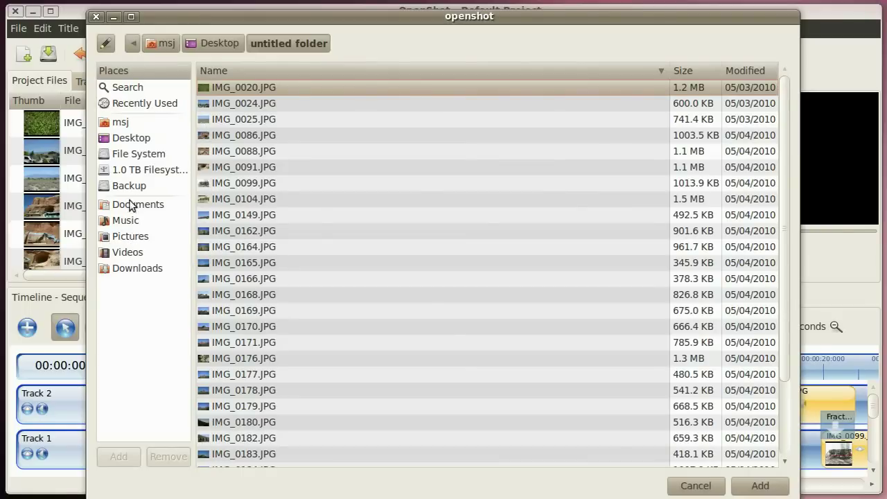
click(125, 123)
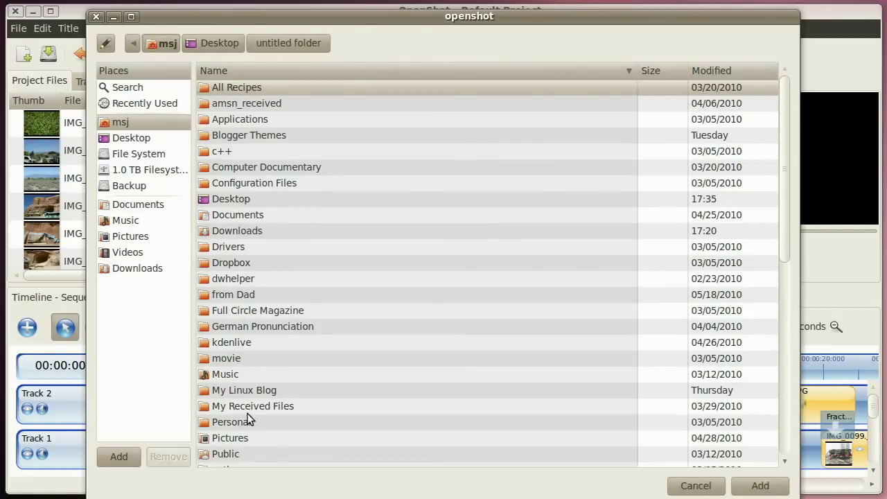
scroll(243, 410, down, 3)
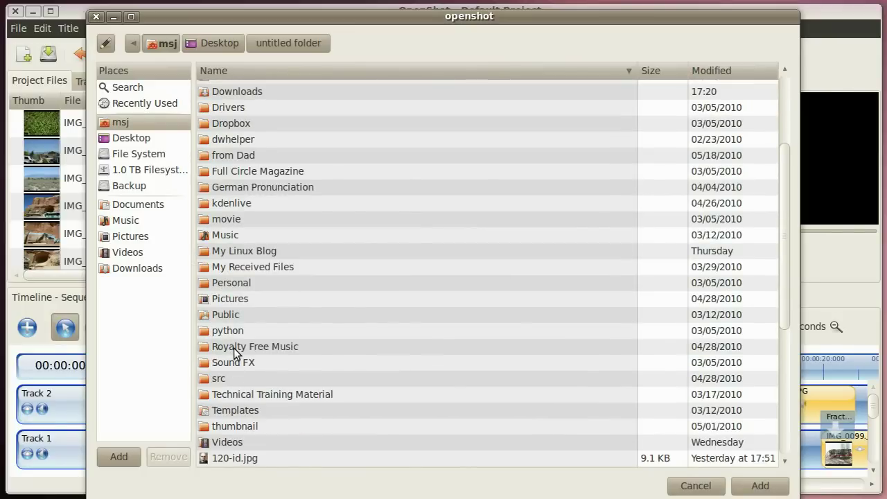
double_click(233, 348)
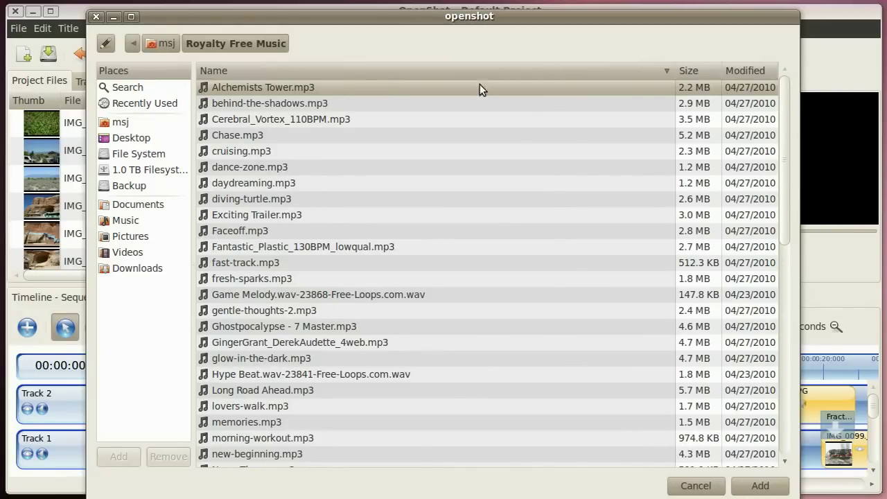
click(686, 72)
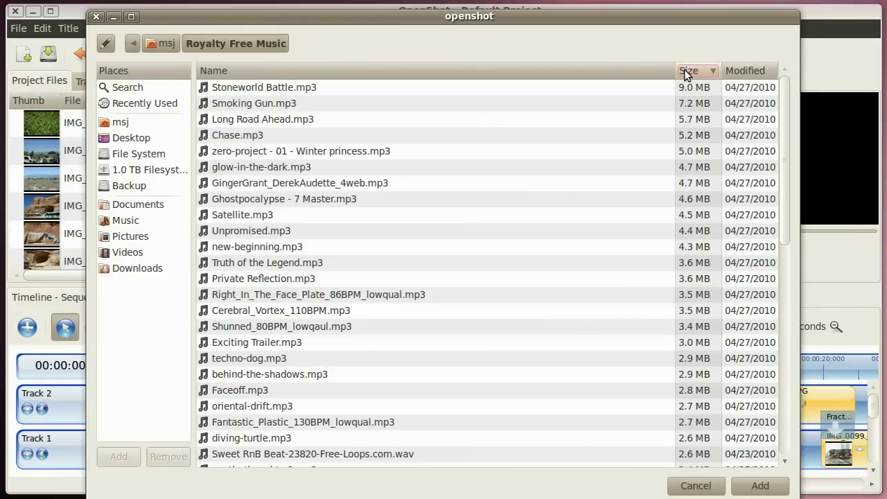
click(686, 72)
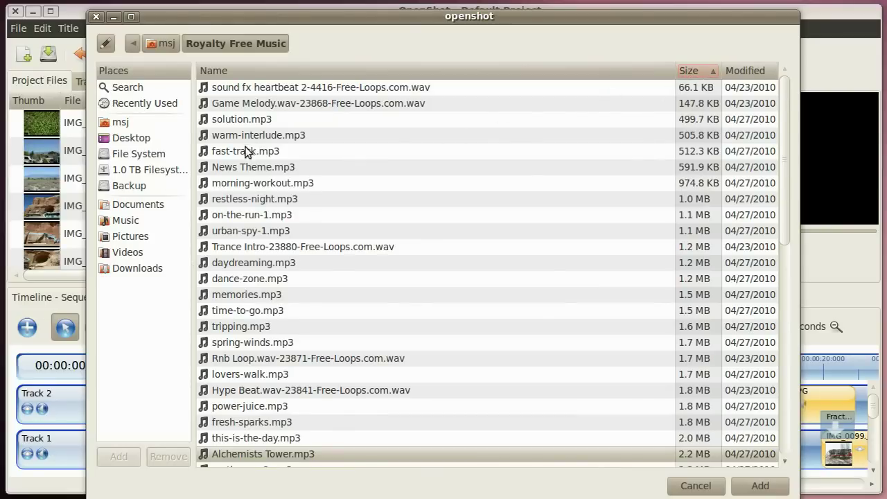
click(244, 185)
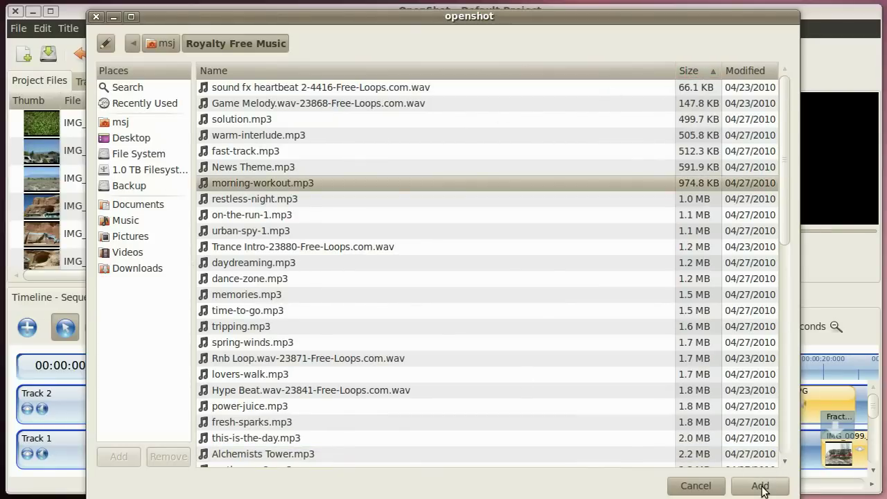
click(760, 487)
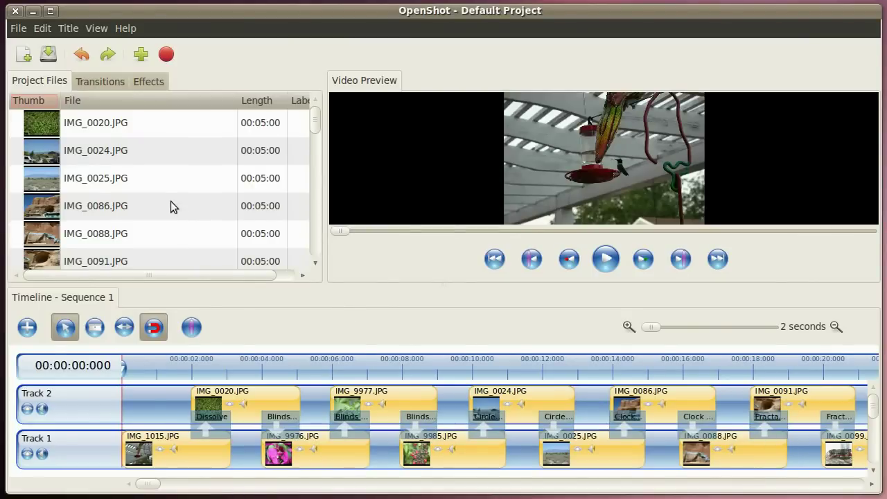
- Add Track 3 below Track 1 and place morning-workout.mp3 on it from the start
scroll(171, 201, down, 10)
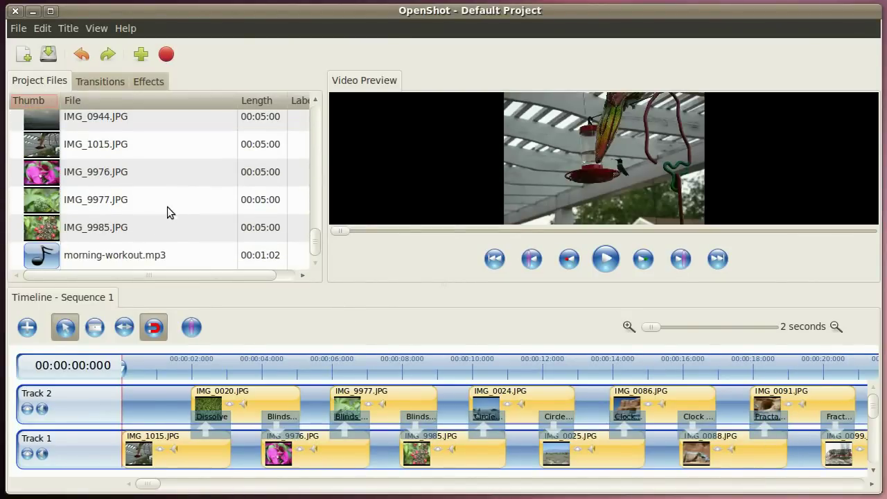
right_click(79, 454)
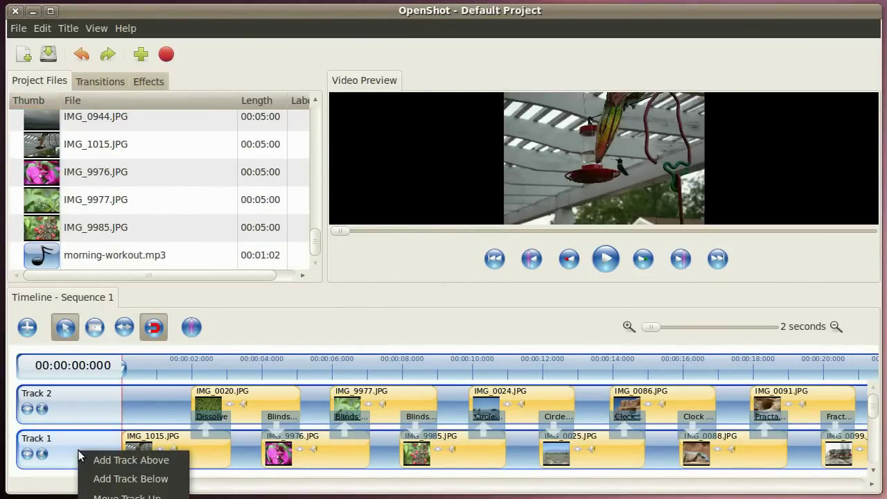
click(104, 478)
scroll(86, 441, down, 3)
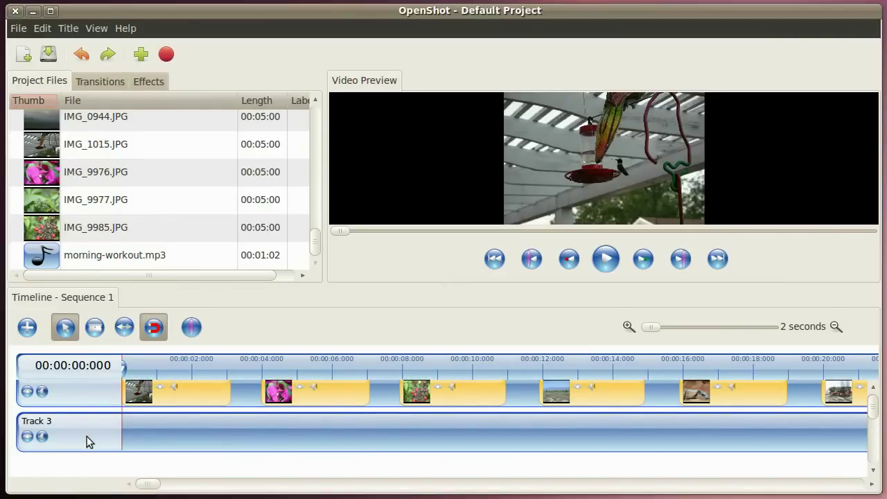
click(50, 256)
drag(50, 257, 139, 443)
drag(154, 485, 210, 485)
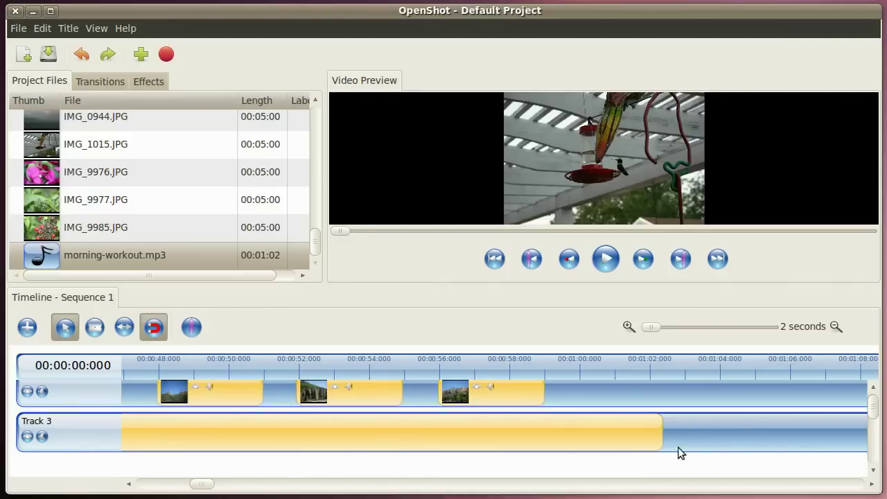
click(874, 391)
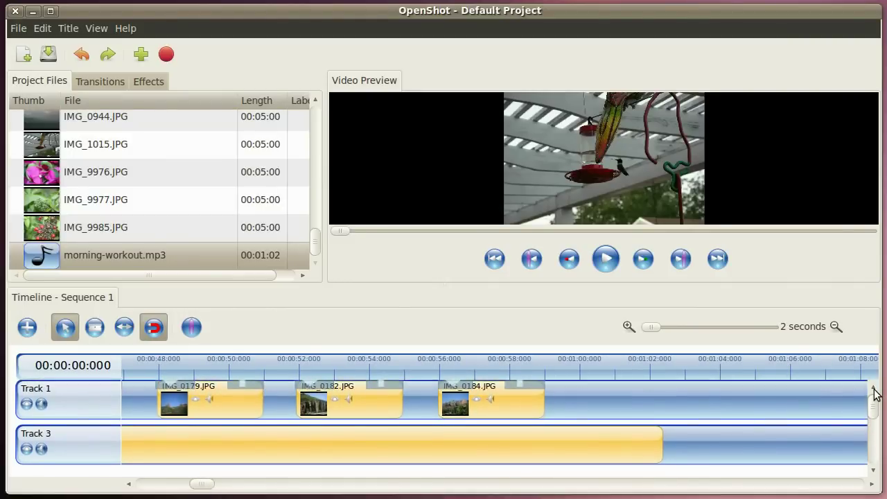
- Trim morning-workout.mp3 on Track 3 to end around 1:00, matching the last photo
scroll(873, 405, up, 2)
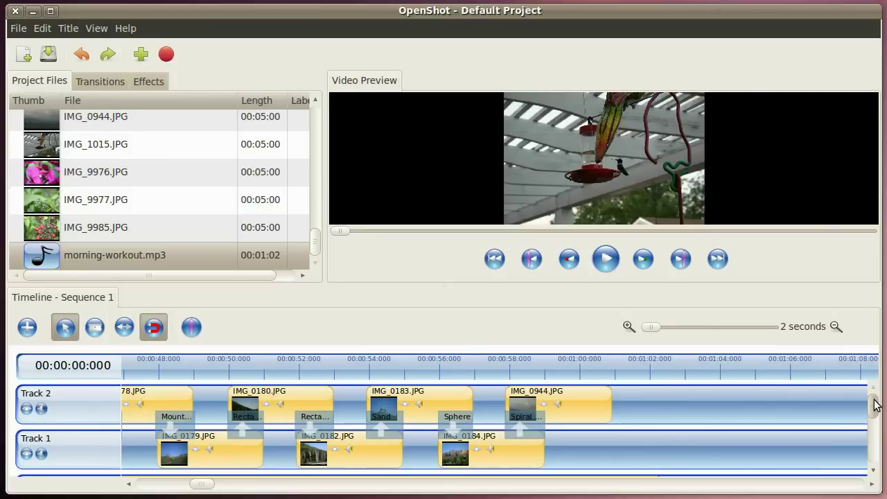
scroll(875, 405, down, 1)
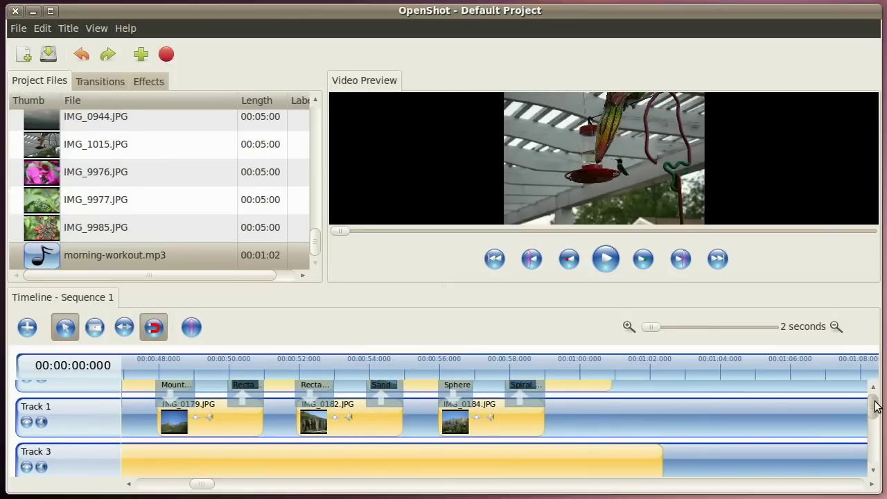
click(126, 332)
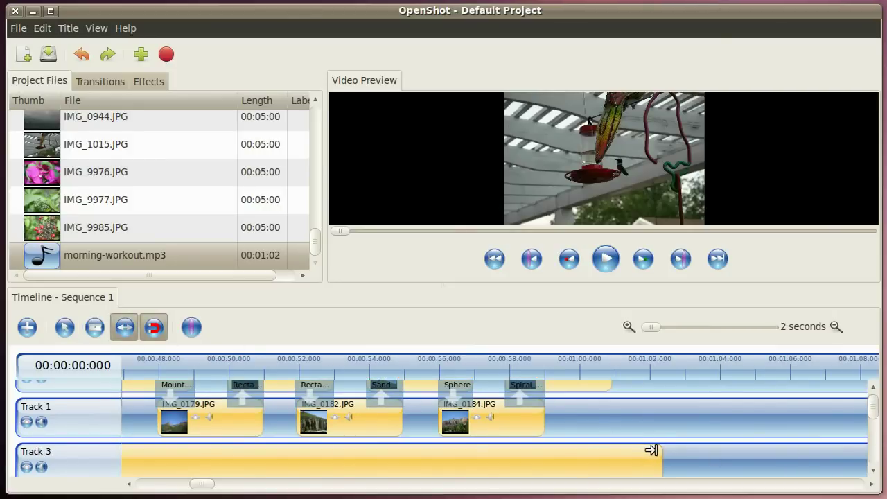
drag(653, 449, 607, 446)
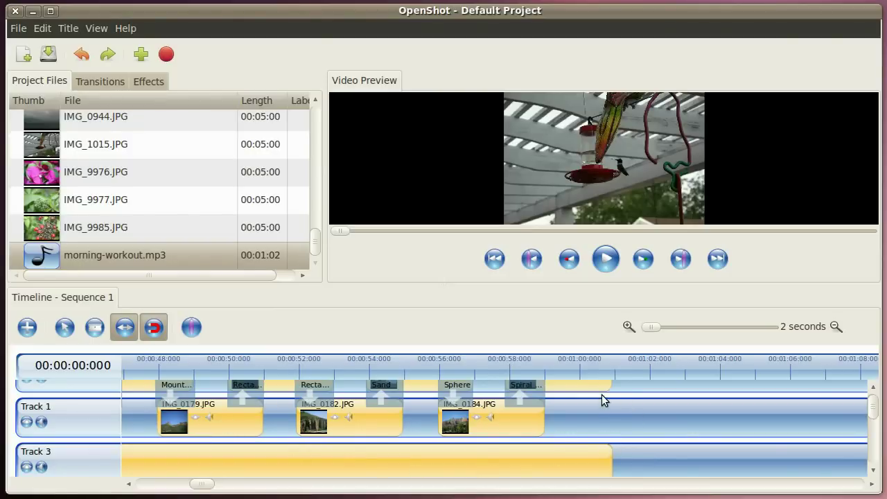
click(74, 331)
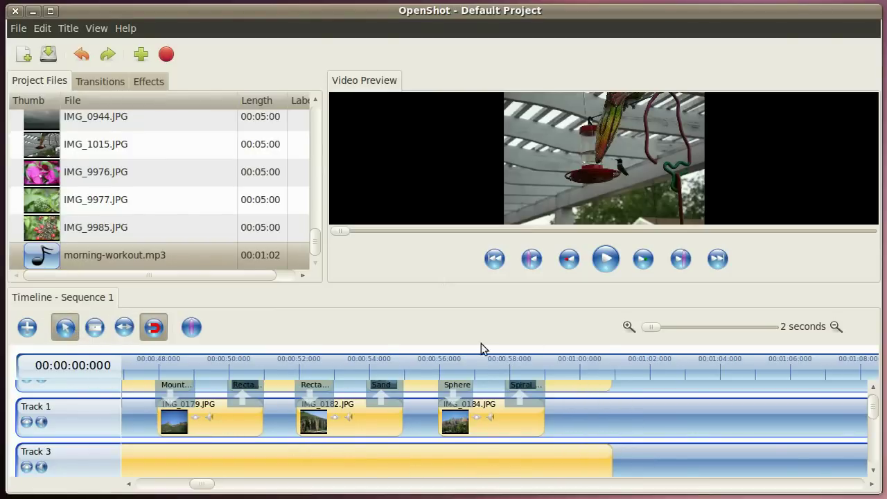
- Check the options for the last photo clip on Track 2, leaving it unchanged
right_click(587, 389)
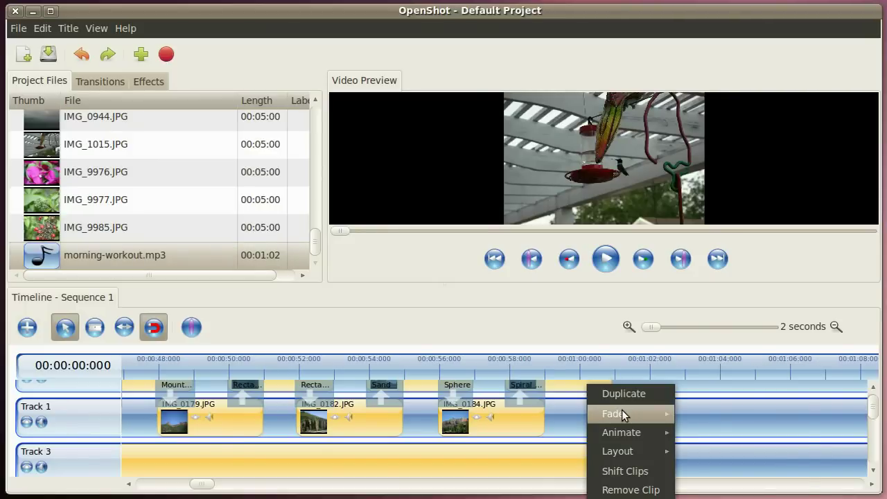
mouse_move(621, 412)
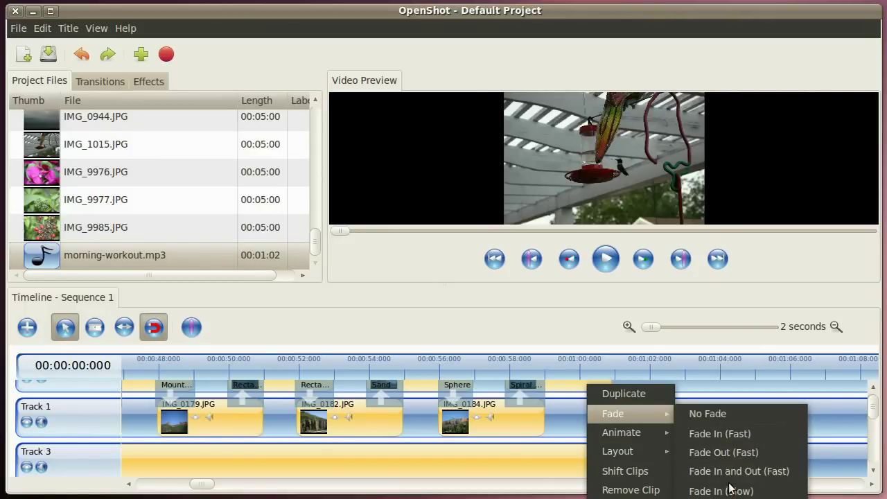
key(Escape)
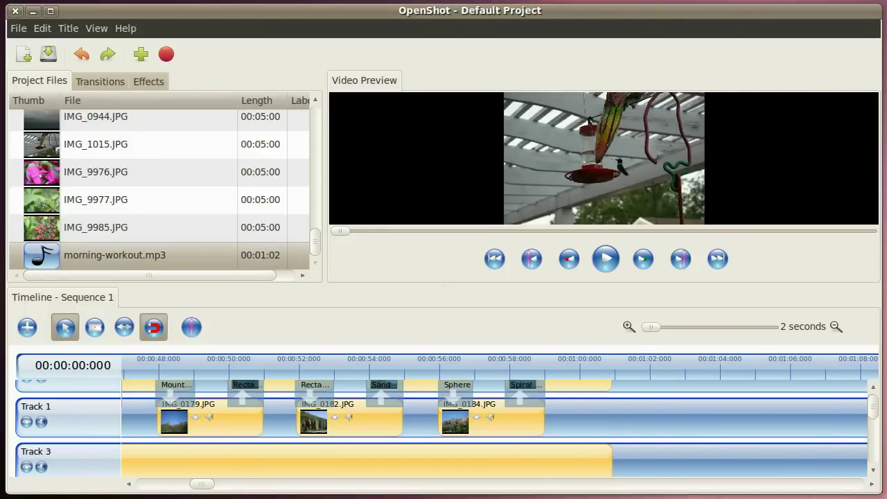
- Apply Fade In and Out (Slow) to the morning-workout.mp3 clip on Track 3
right_click(563, 460)
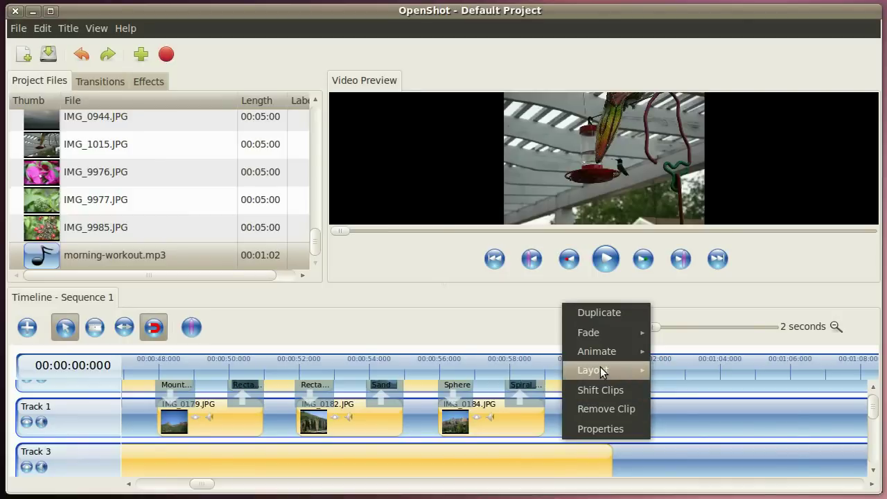
mouse_move(606, 332)
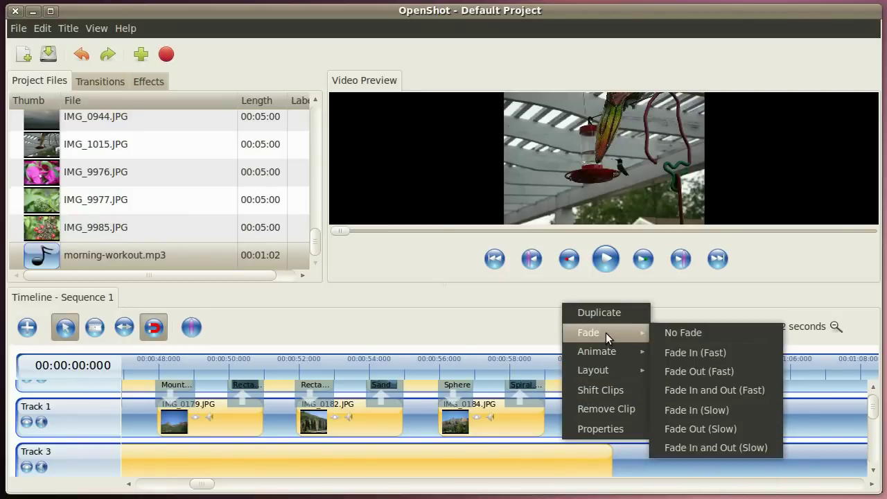
click(721, 447)
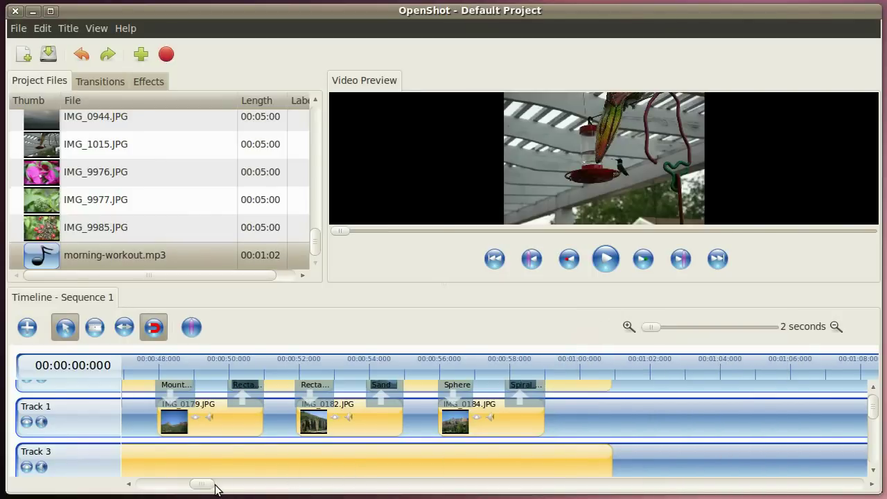
drag(214, 488, 139, 478)
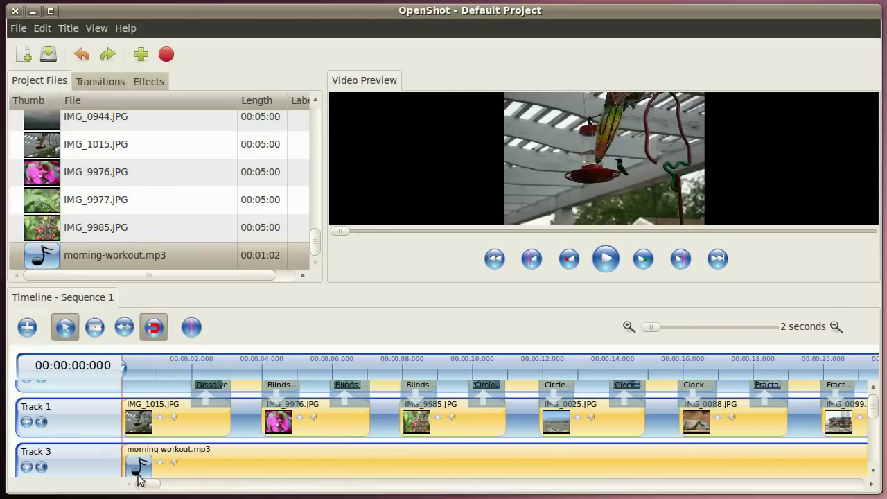
- Check the options for the first photo clip IMG_1015.JPG, leaving it unchanged
right_click(181, 420)
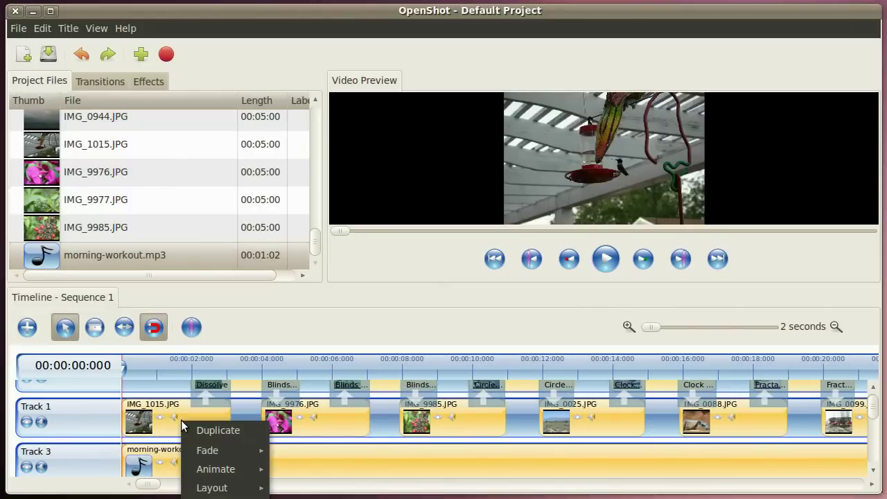
mouse_move(219, 451)
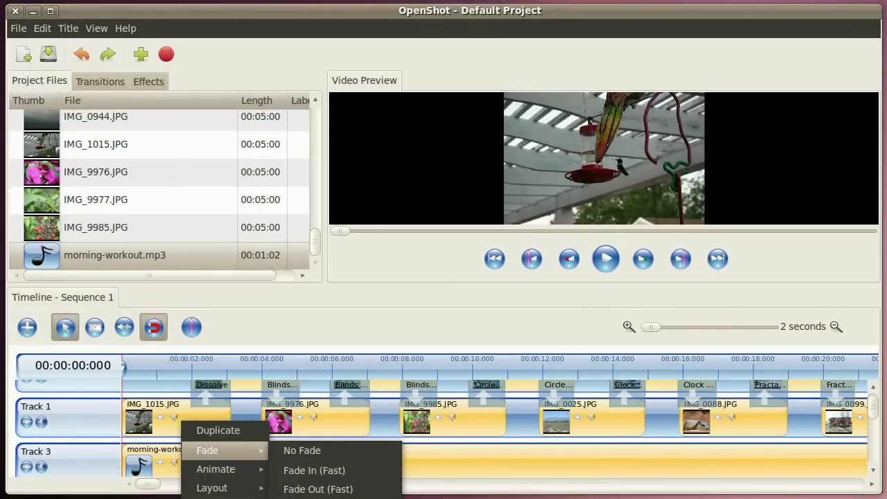
key(Escape)
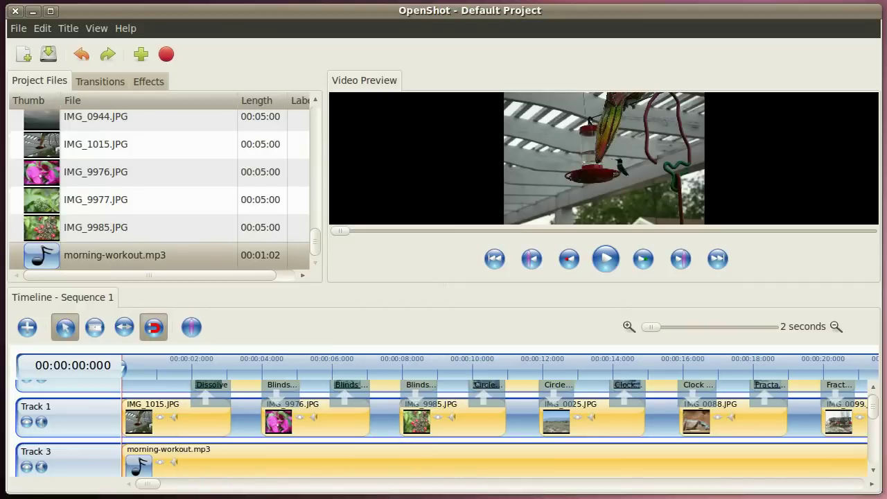
- Play the slideshow preview, pause it, and set the playhead near 9 seconds
click(602, 266)
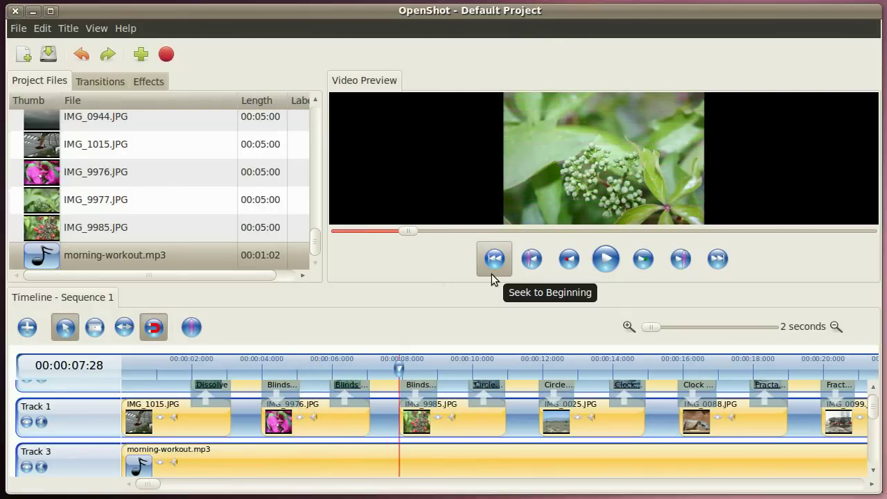
click(605, 259)
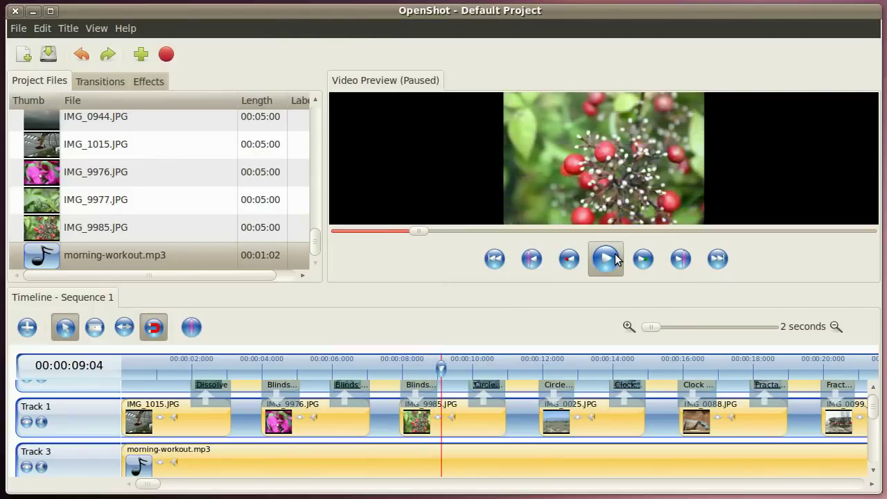
click(436, 368)
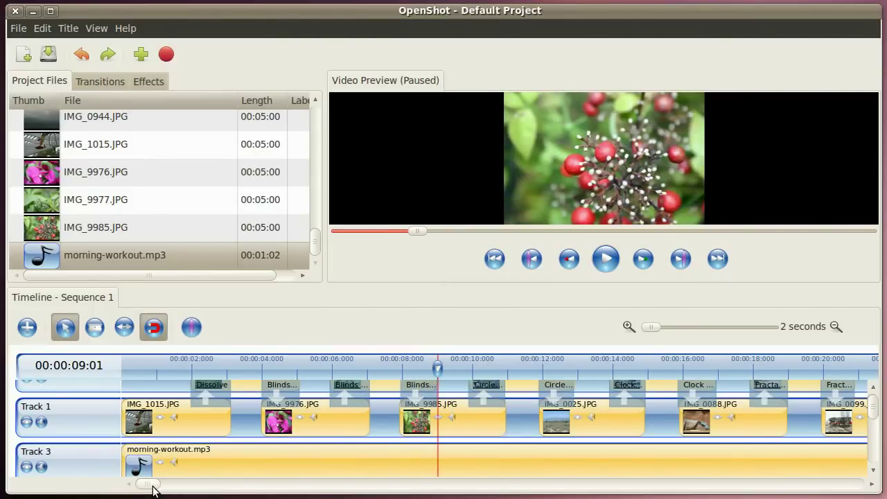
drag(151, 485, 206, 491)
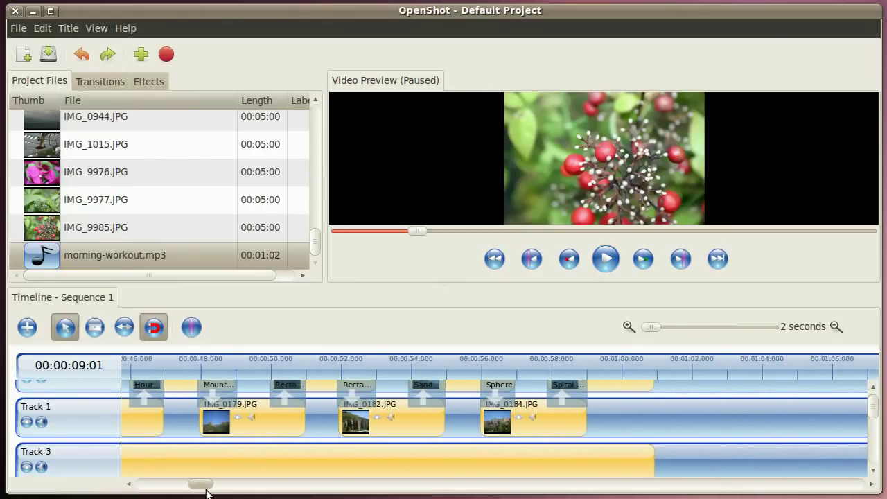
drag(206, 491, 143, 484)
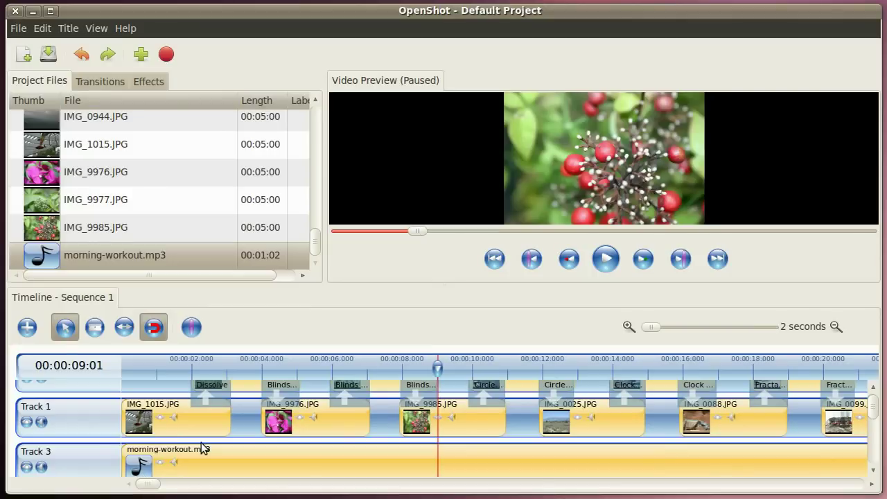